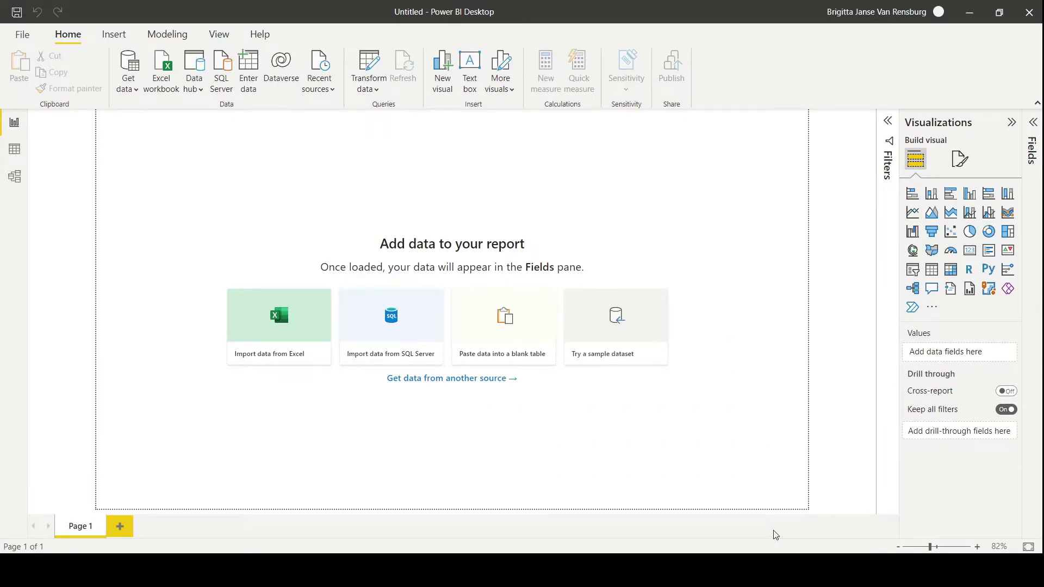
Open the full list of data sources and examine the connectors in the All, File and Database categories.
left_click(136, 97)
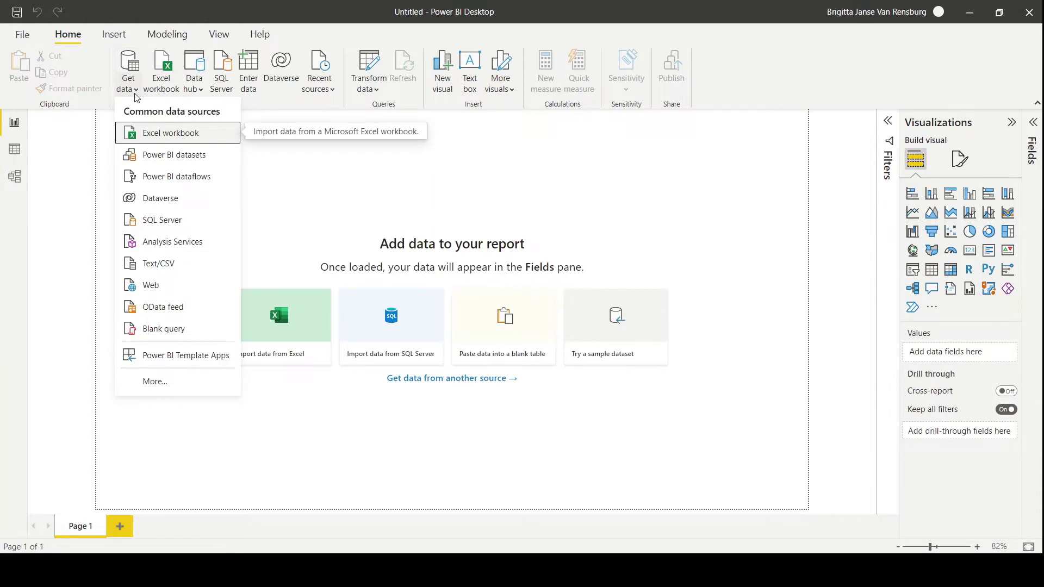
left_click(154, 382)
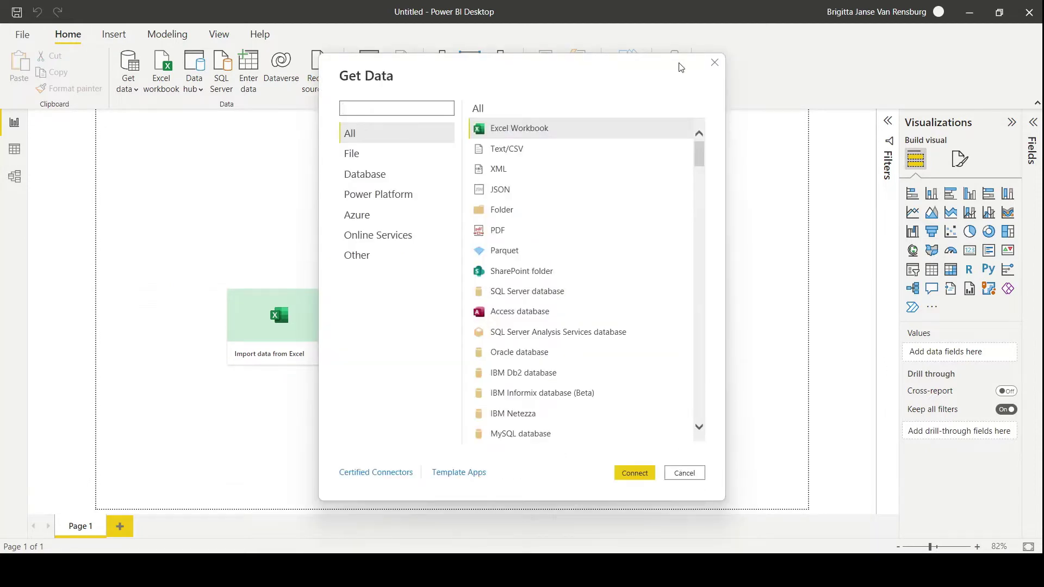
left_click(374, 136)
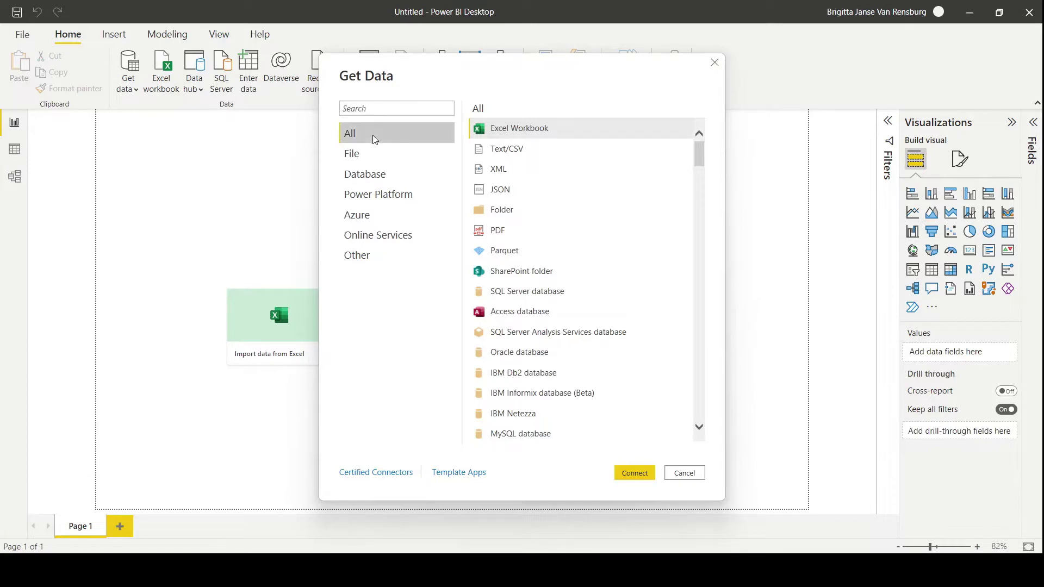
scroll(554, 229, "down", 15)
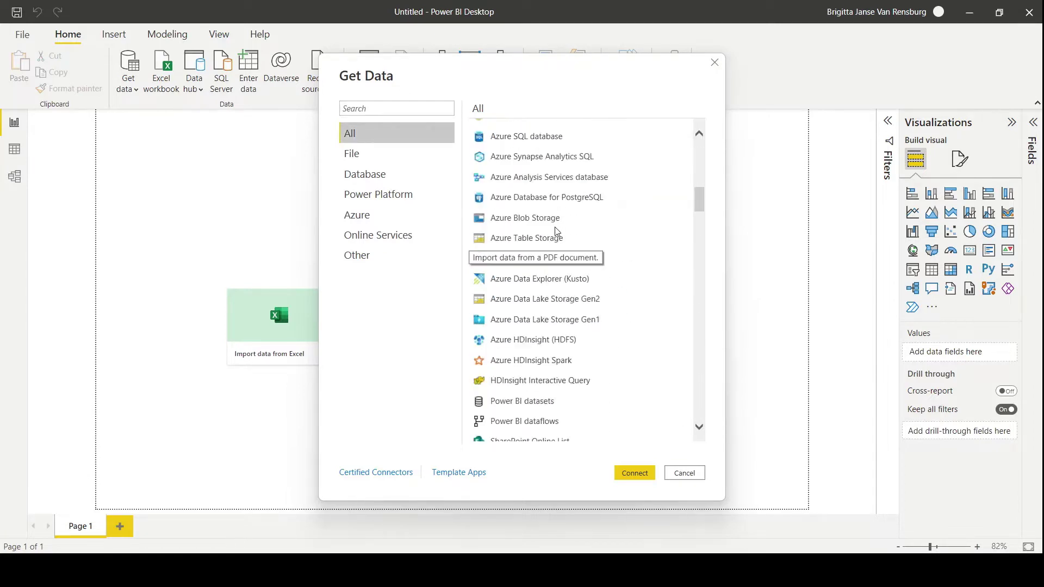
scroll(554, 229, "up", 15)
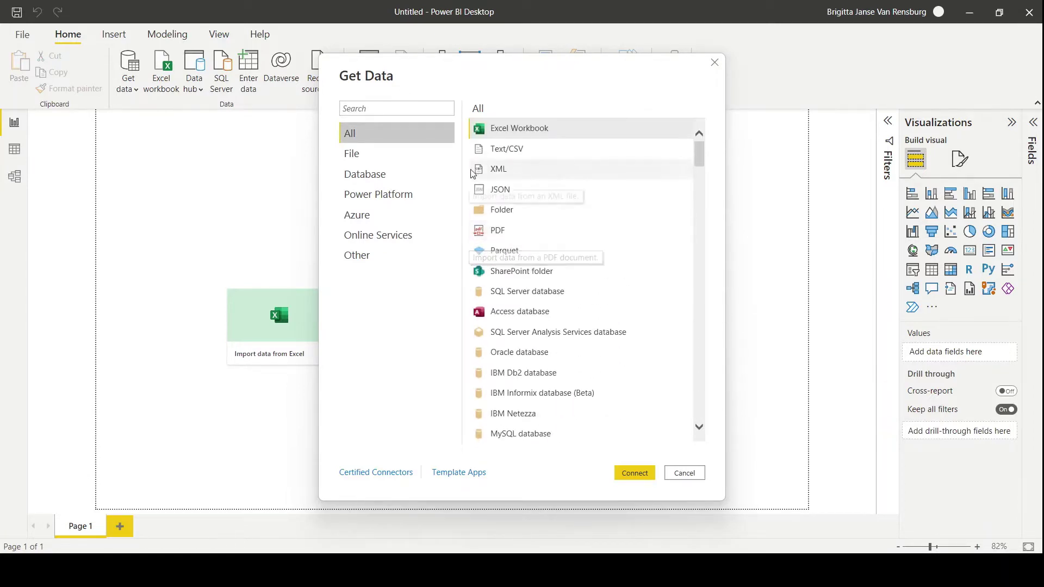
left_click(416, 154)
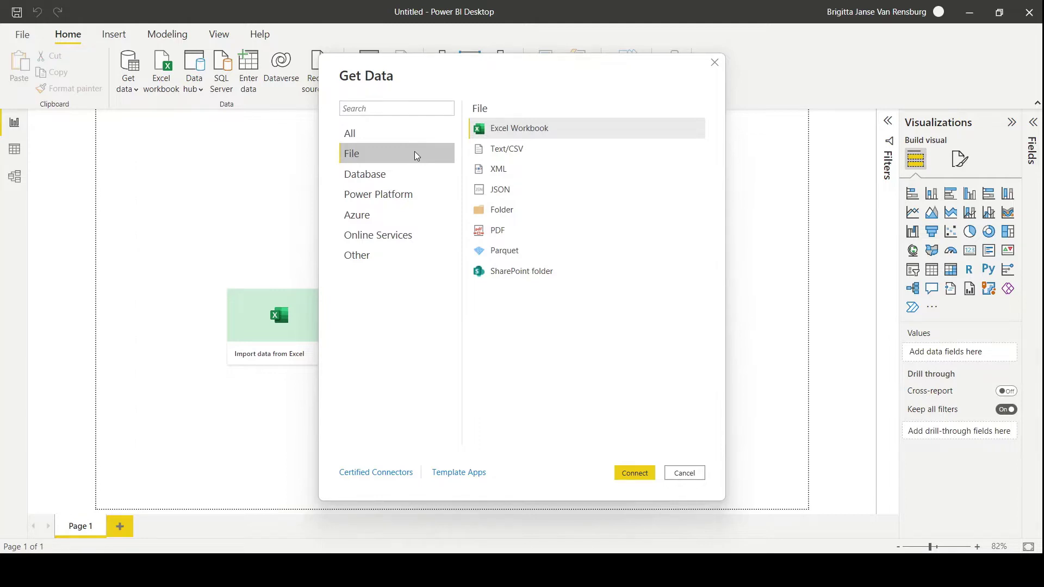
left_click(410, 180)
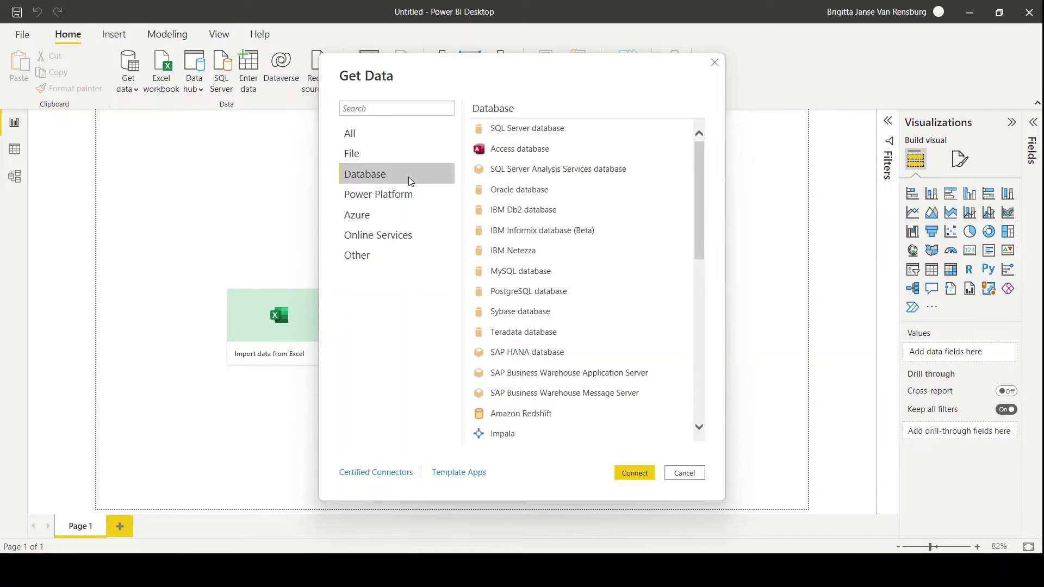
scroll(583, 299, "down", 2)
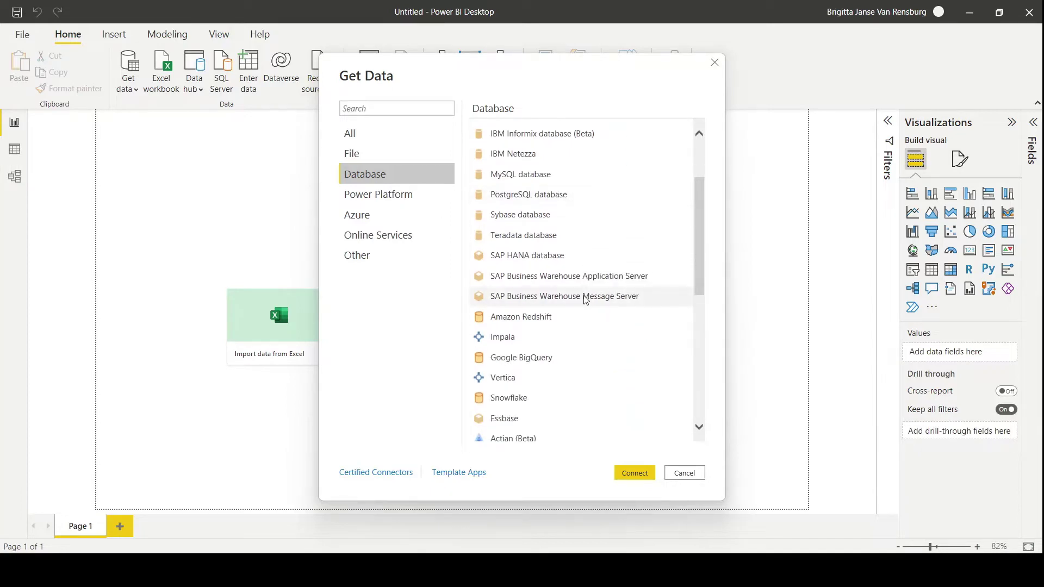
scroll(585, 299, "down", 3)
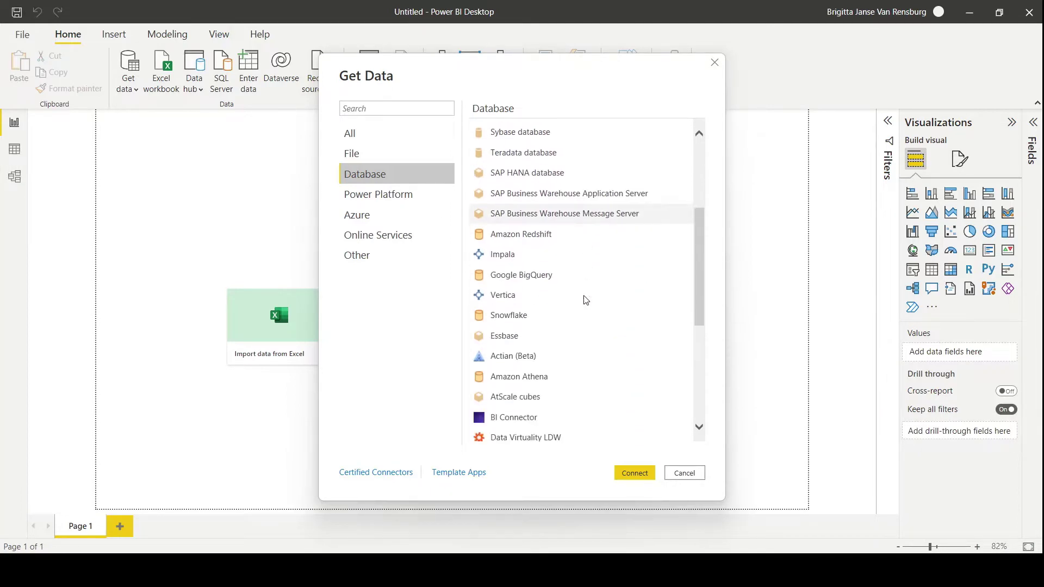
scroll(585, 299, "down", 2)
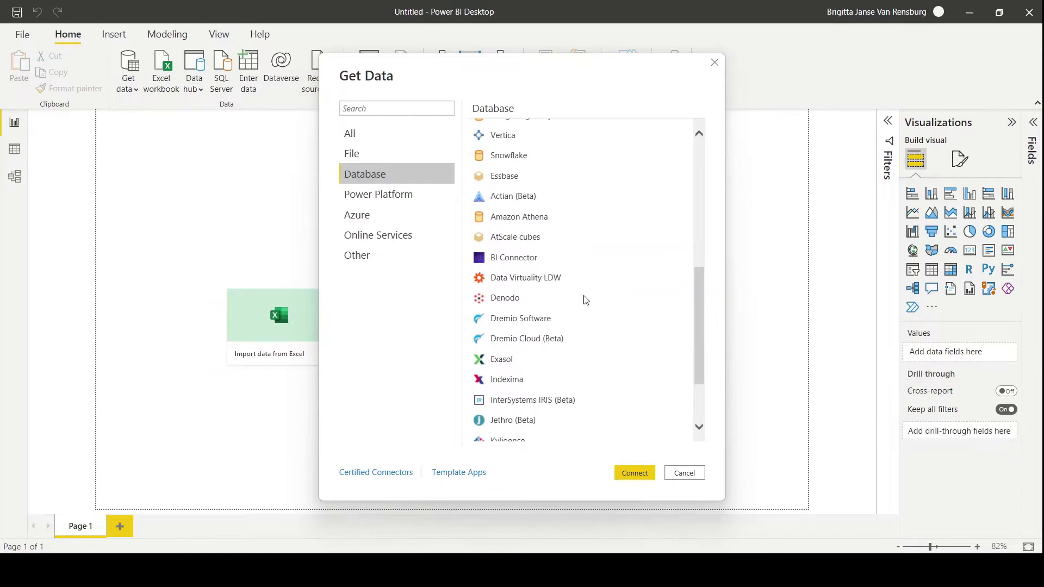
scroll(585, 299, "down", 2)
Examine the connectors offered in the Power Platform, Azure, Online Services and Other categories.
left_click(395, 197)
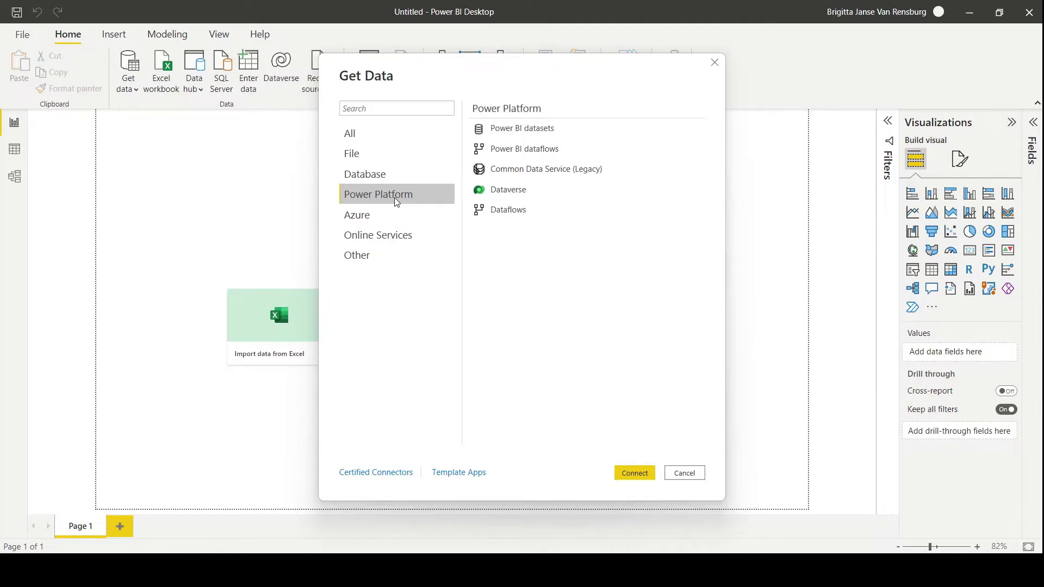
left_click(386, 219)
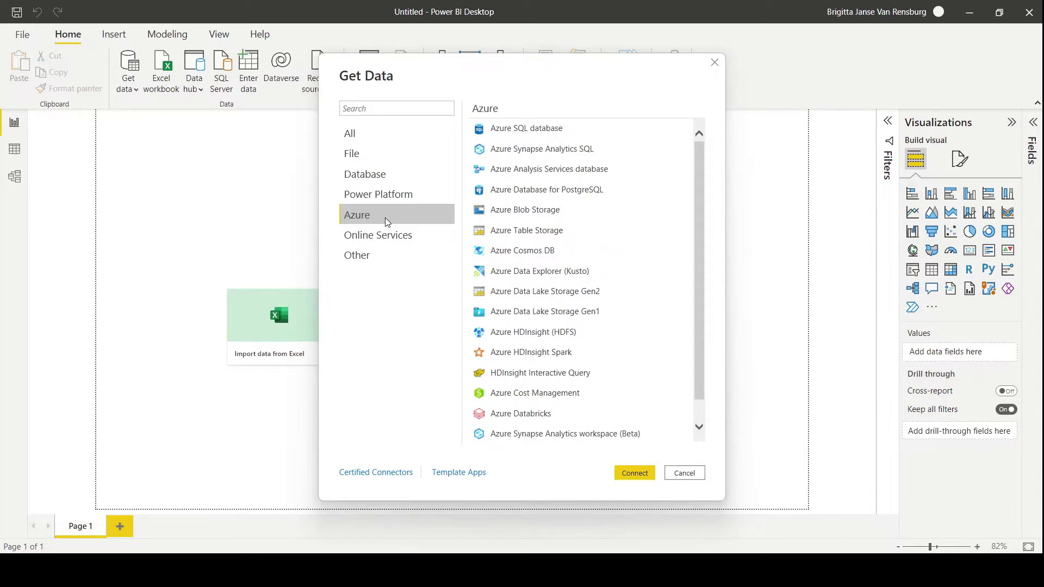
scroll(526, 288, "down", 1)
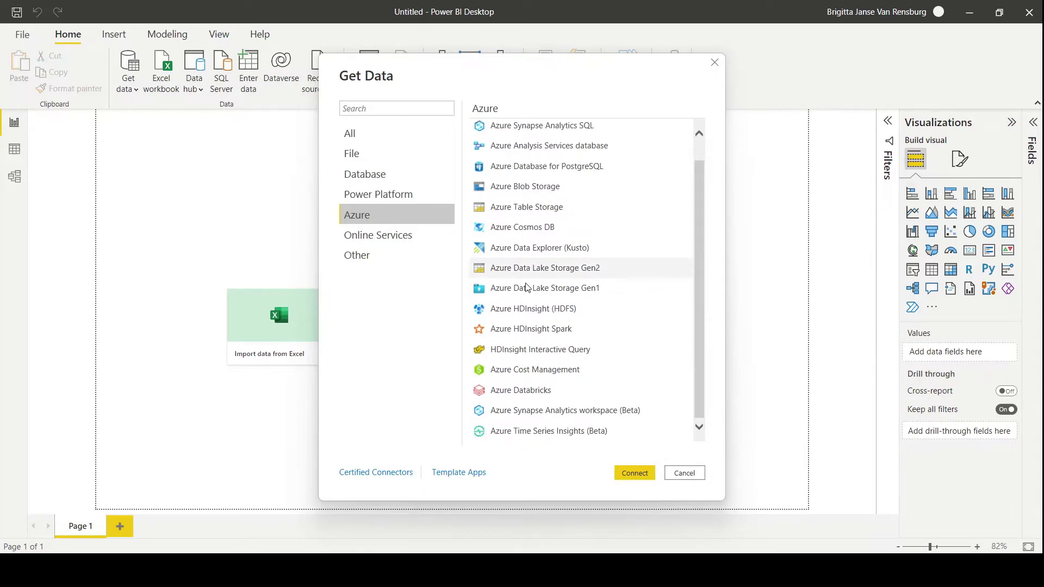
left_click(390, 239)
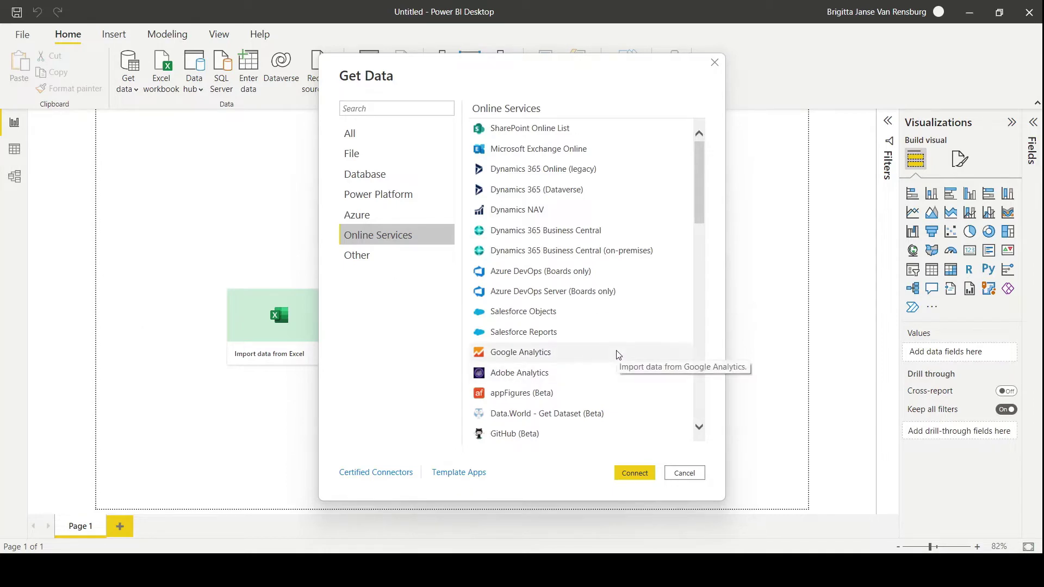
scroll(619, 355, "down", 3)
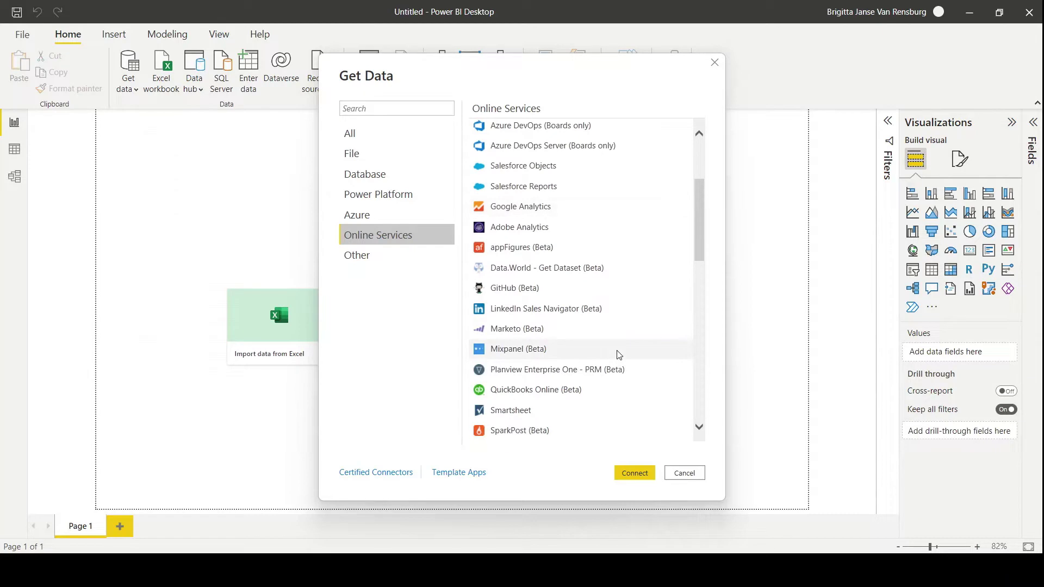
scroll(618, 354, "down", 2)
scroll(618, 355, "down", 10)
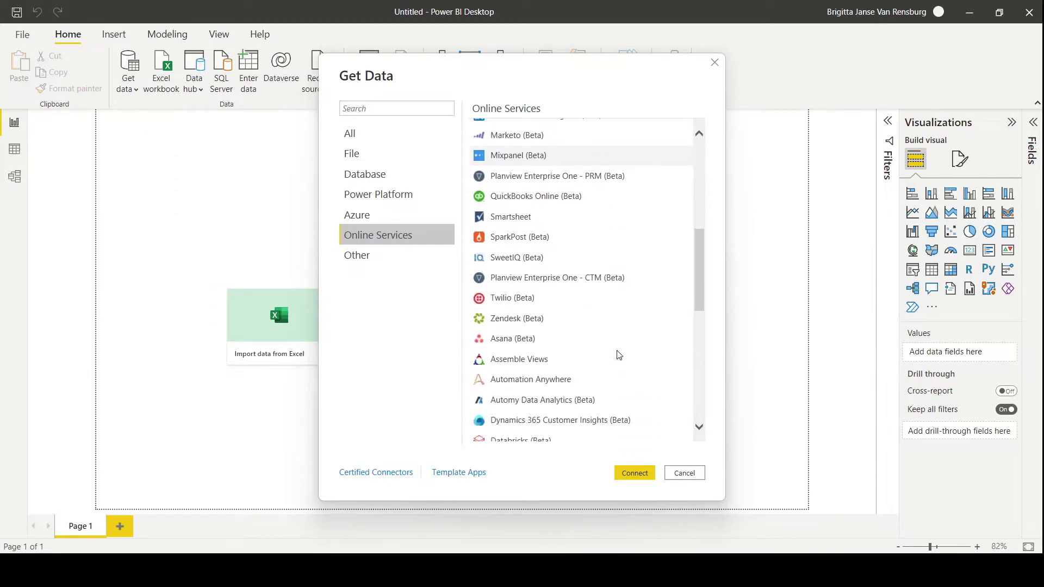
left_click(366, 255)
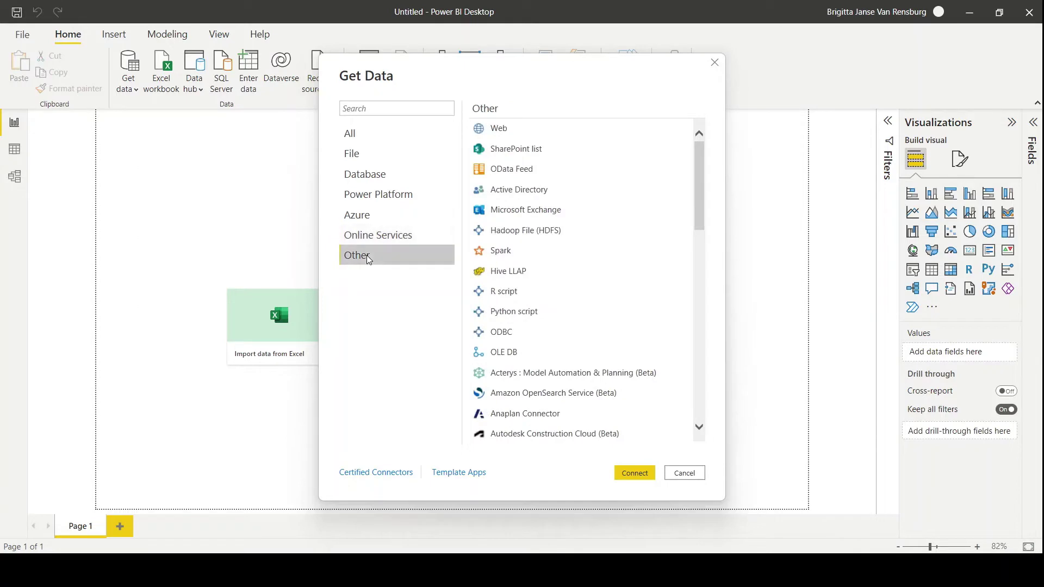
left_click(544, 131)
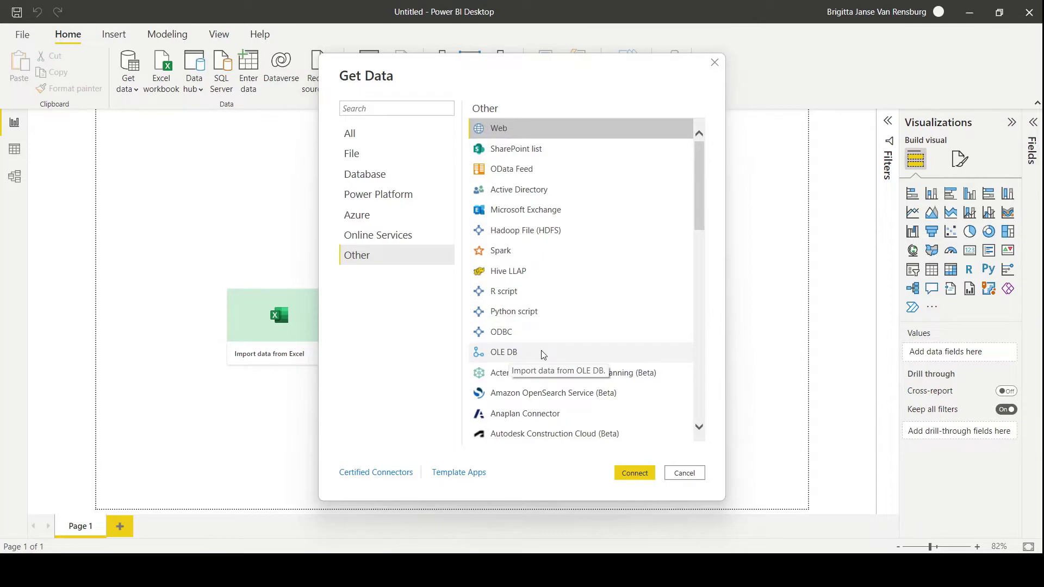
scroll(542, 355, "down", 3)
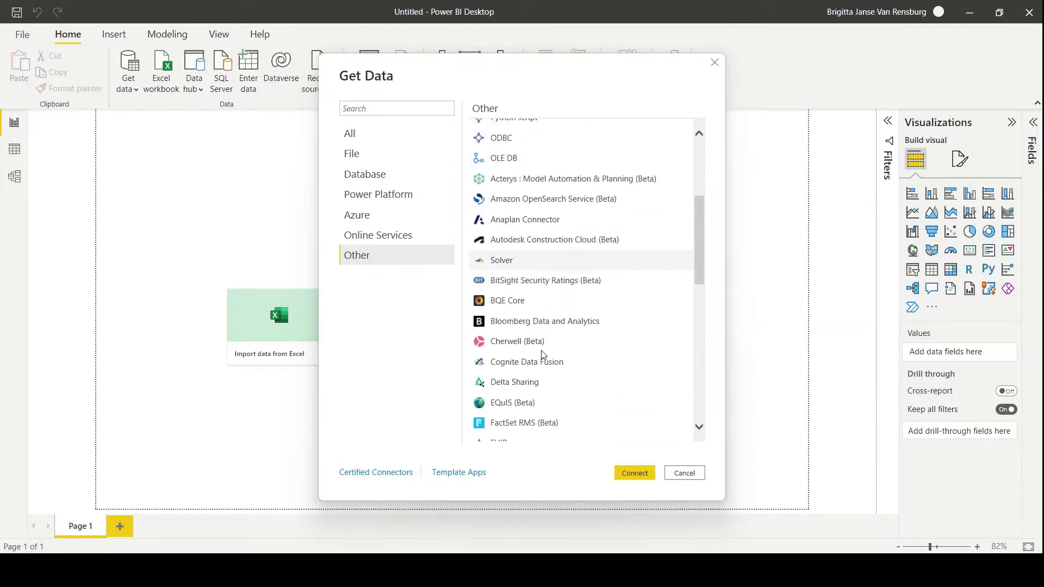
scroll(542, 355, "down", 3)
scroll(541, 355, "down", 5)
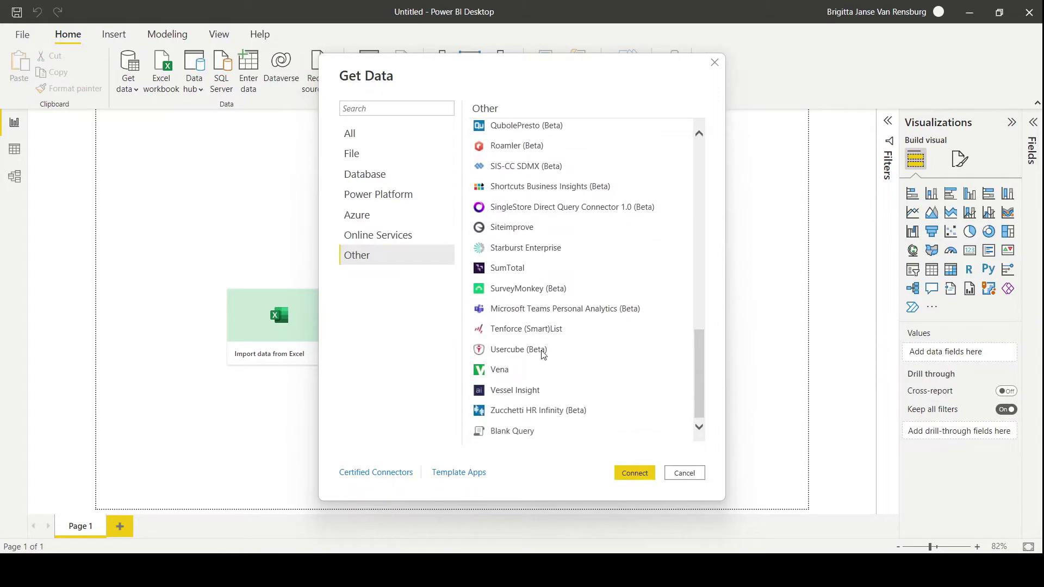
scroll(542, 354, "up", 15)
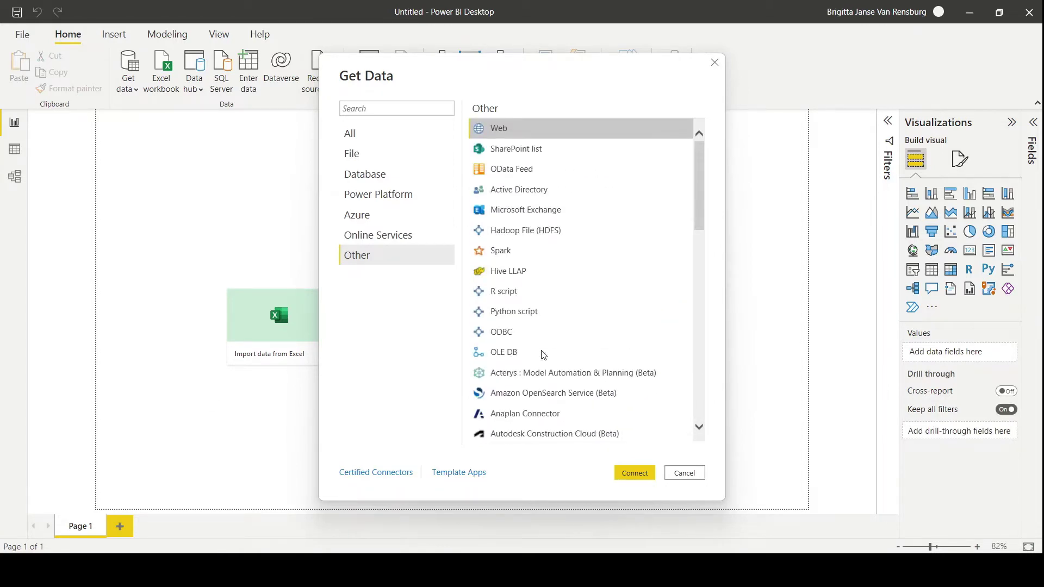
Connect to an Excel workbook as the data source and open the Products file from the PowerB folder.
left_click(351, 156)
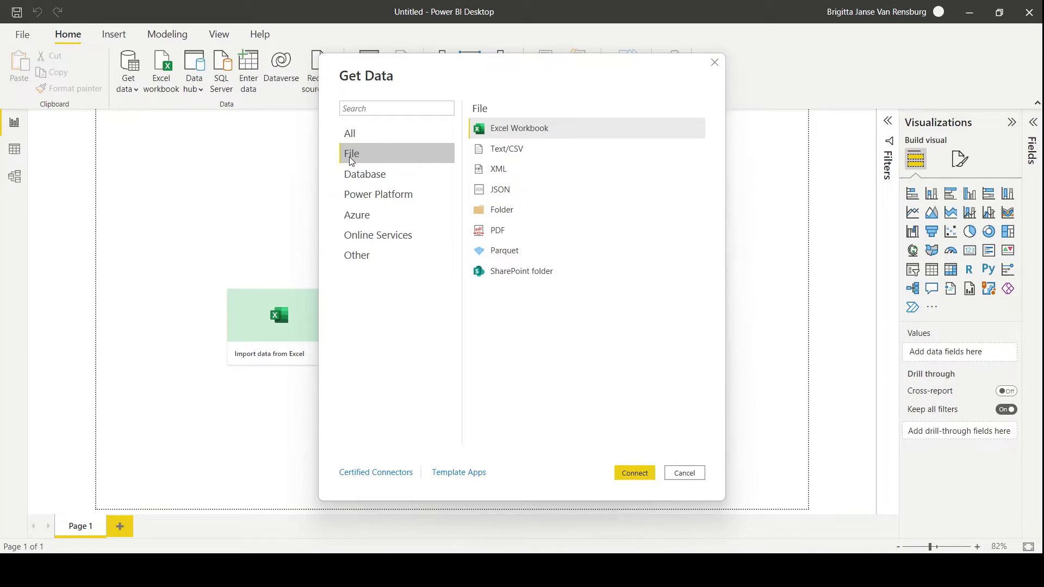
left_click(503, 129)
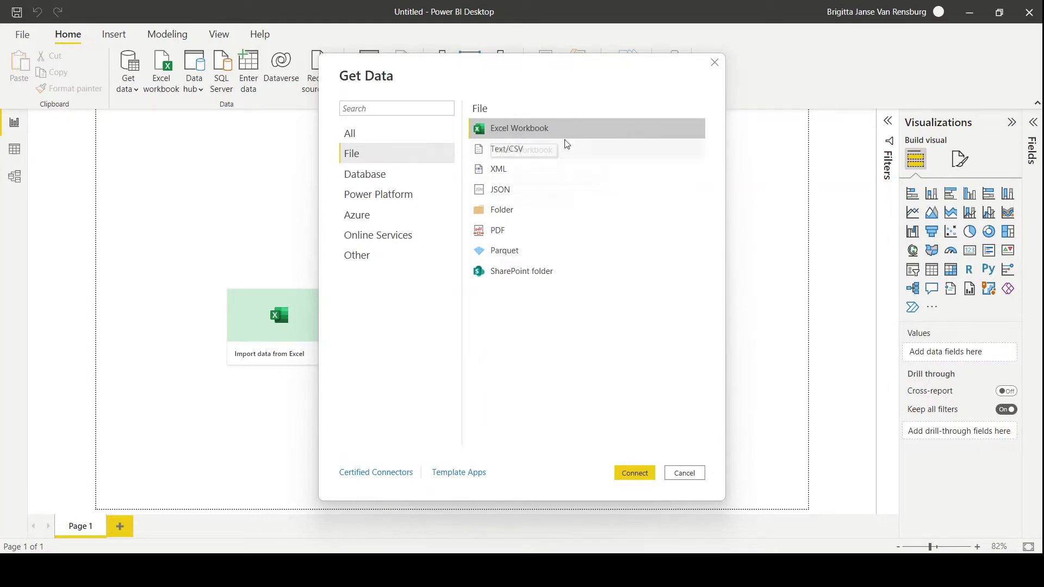
left_click(635, 474)
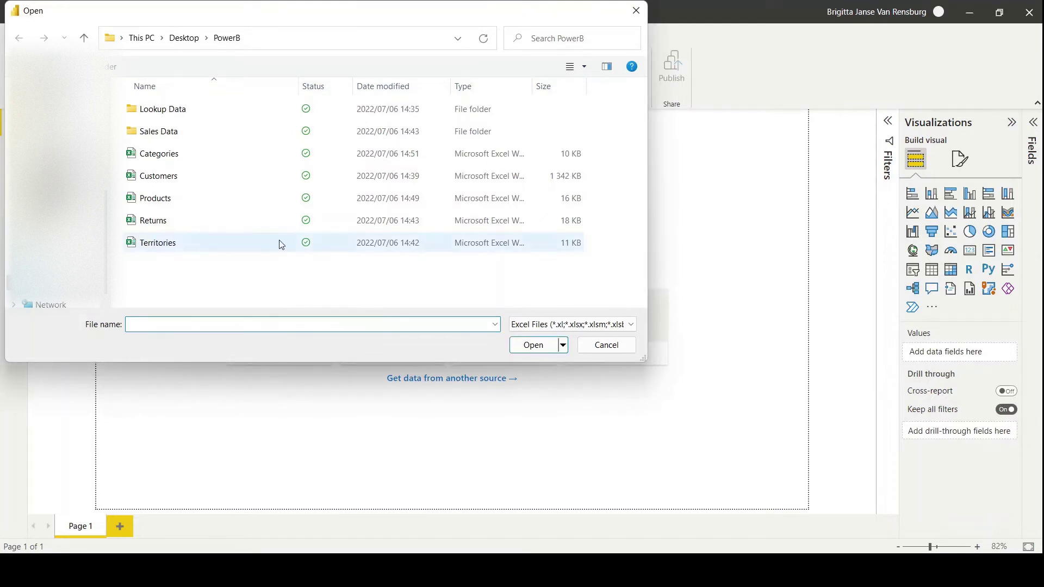
left_click(169, 203)
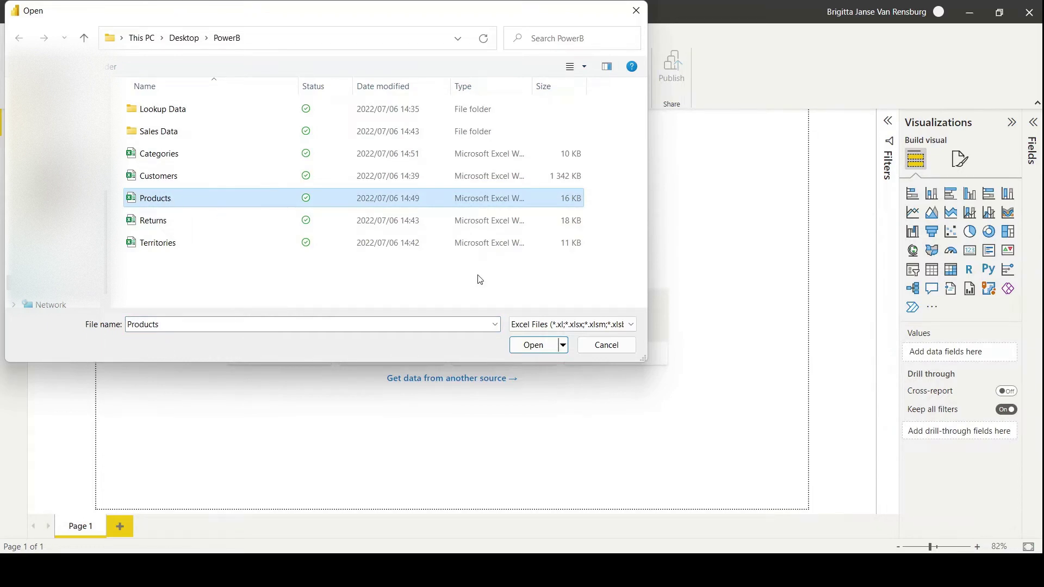
left_click(538, 348)
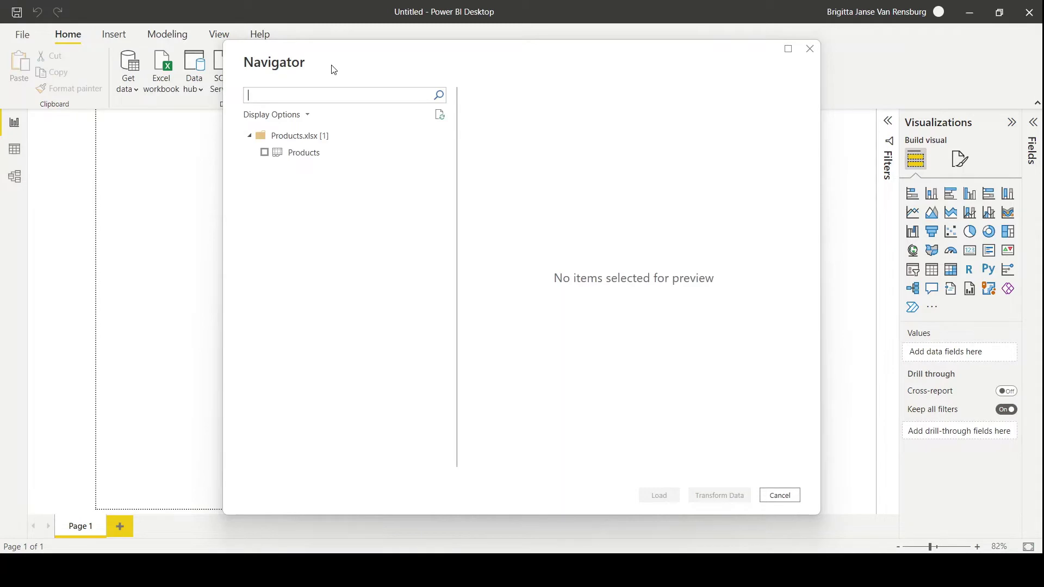
Select the Products table, enlarge the preview to see all its columns, and open the table for transformation in Power Query Editor.
left_click(302, 157)
left_click(265, 153)
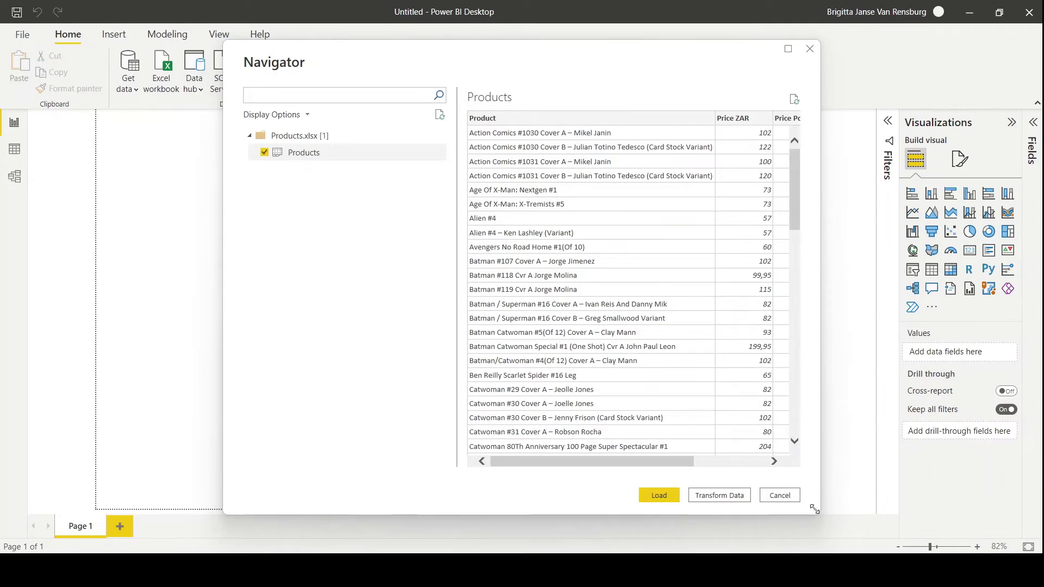
left_click_drag(814, 509, 984, 542)
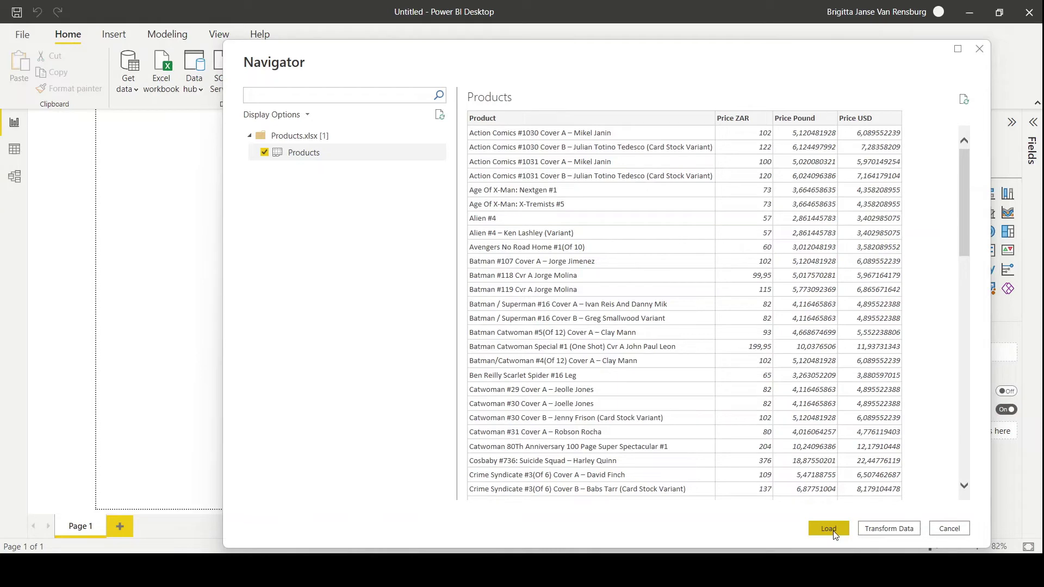
left_click(894, 529)
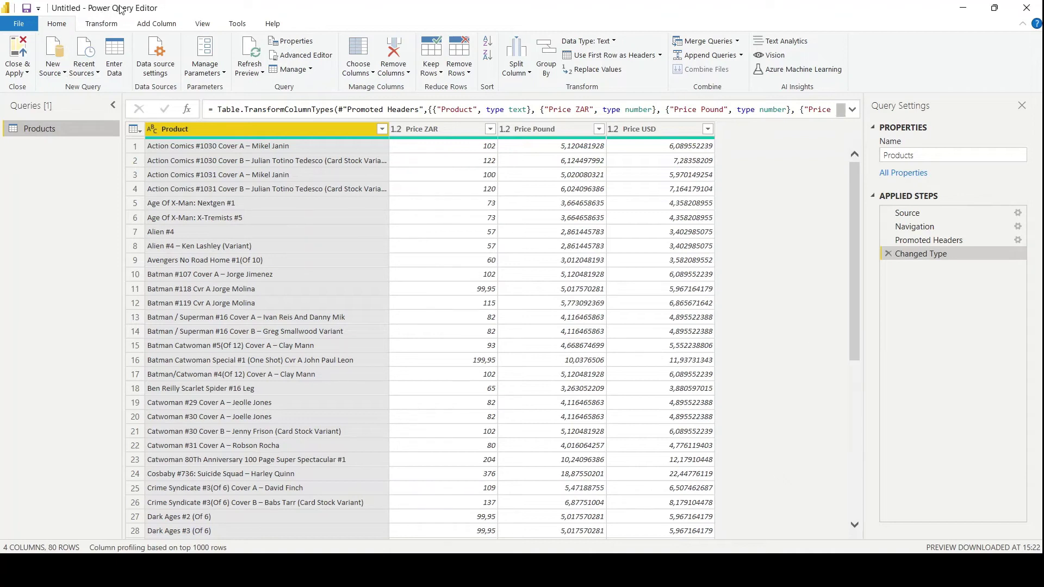
Add the Calendar CSV file from the PowerB folder as a new Text/CSV query, keeping the default import settings.
left_click(58, 73)
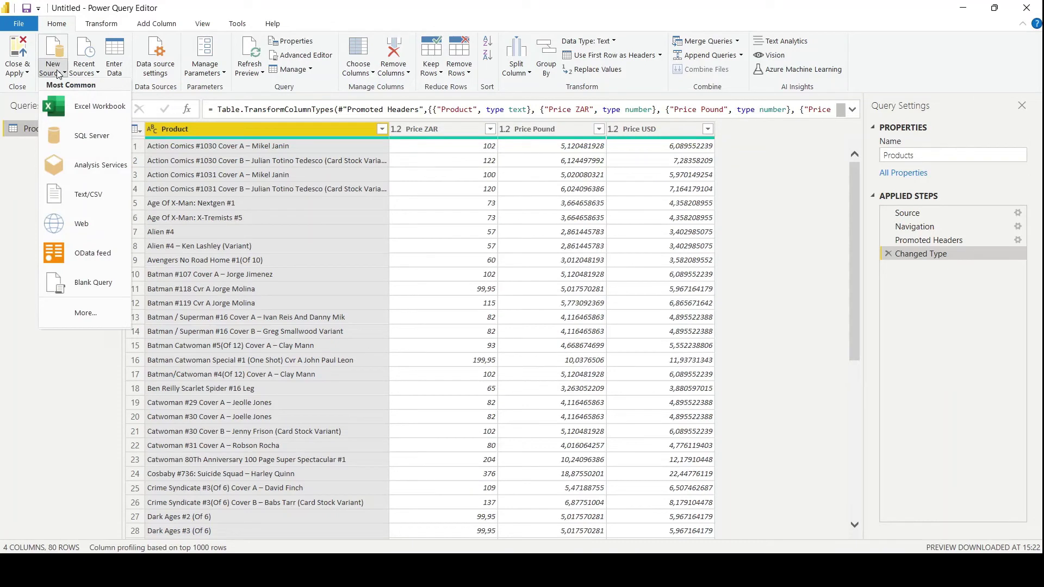
left_click(96, 319)
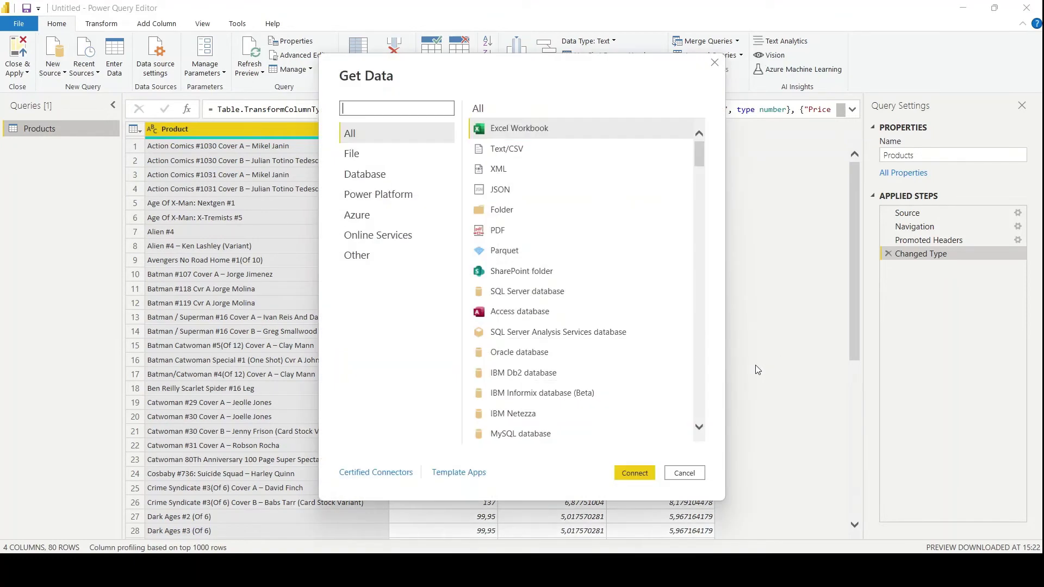
left_click(387, 156)
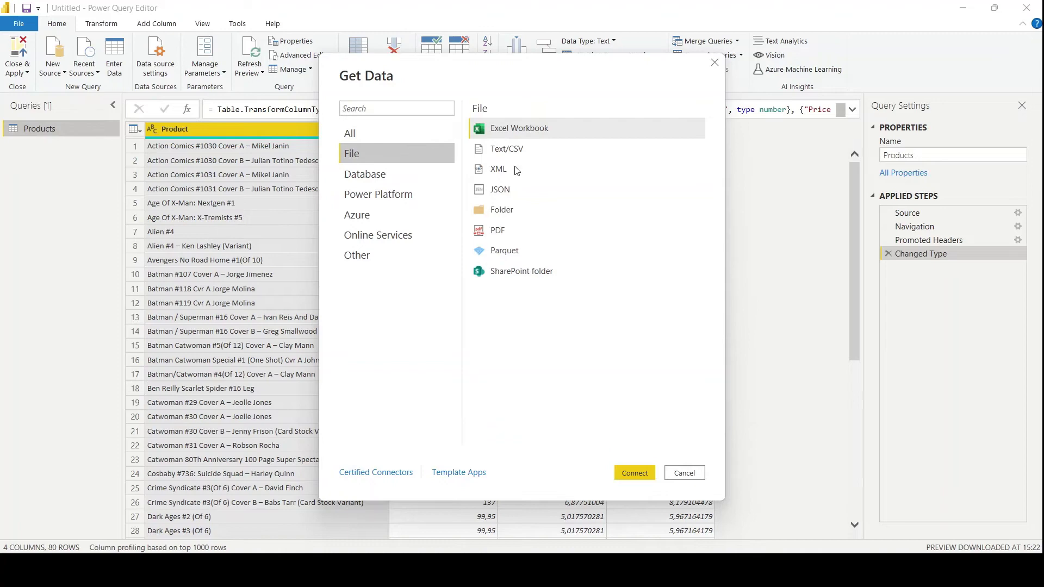
left_click(535, 156)
double_click(534, 156)
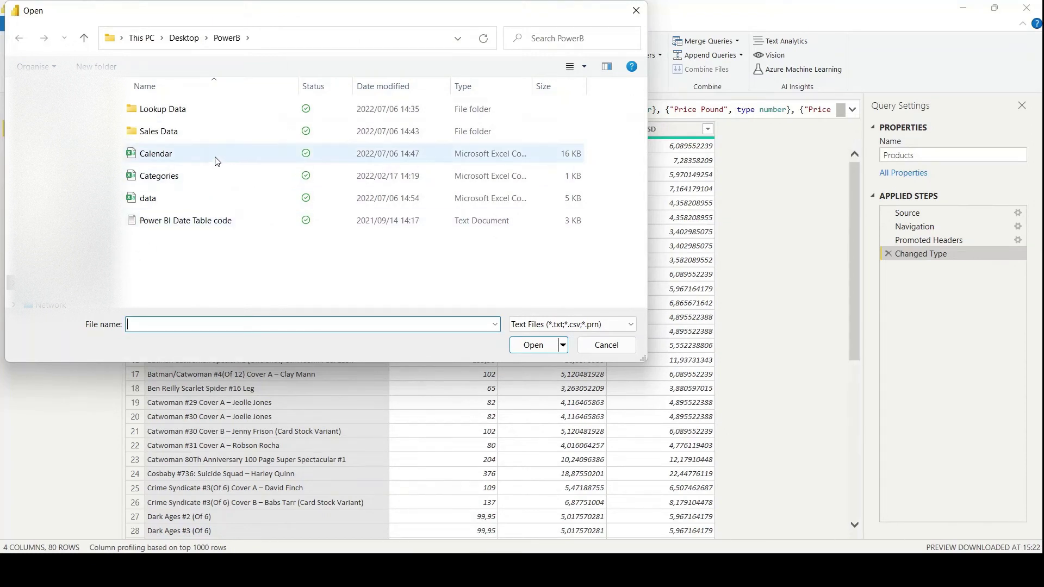
double_click(161, 158)
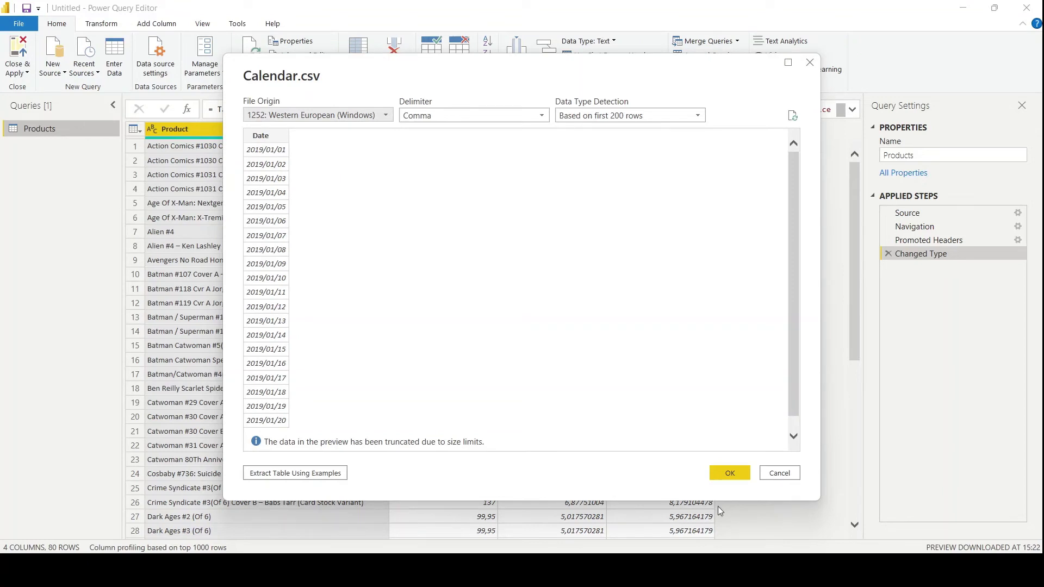
left_click(729, 473)
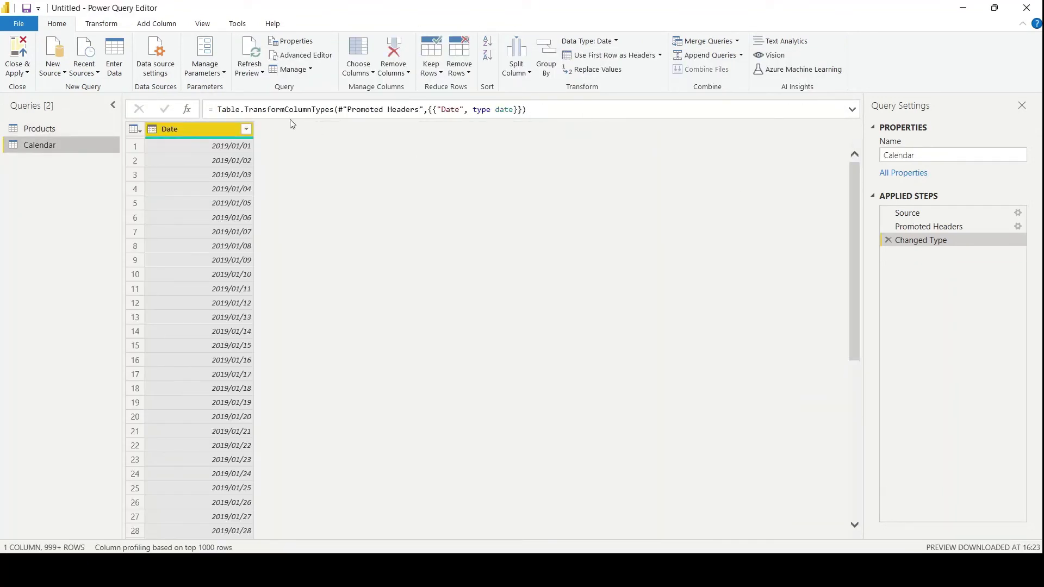
Check the Products and Calendar queries, and apply them to load both tables into the Power BI report.
left_click(46, 130)
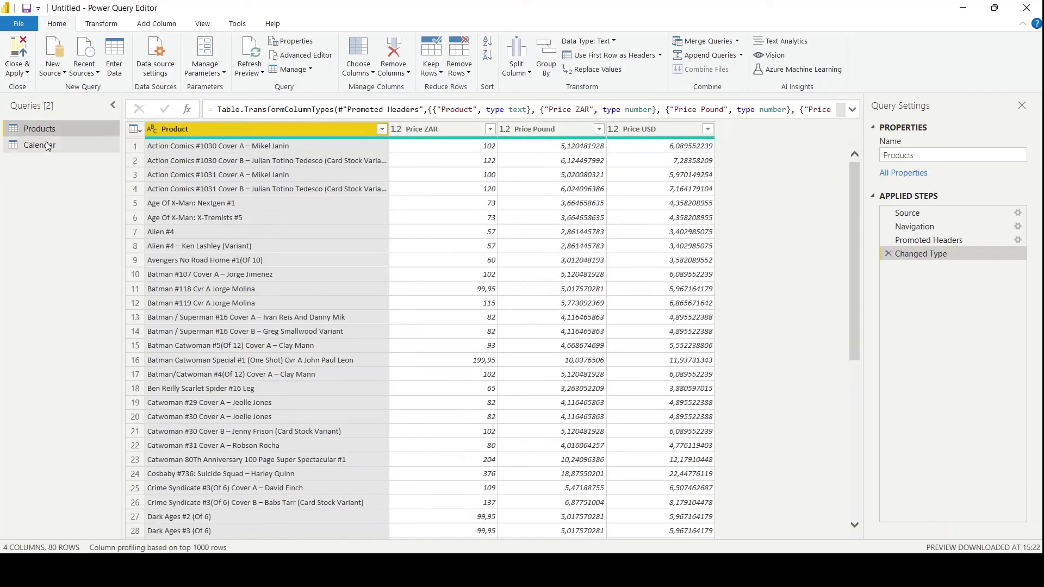
left_click(45, 143)
left_click(50, 129)
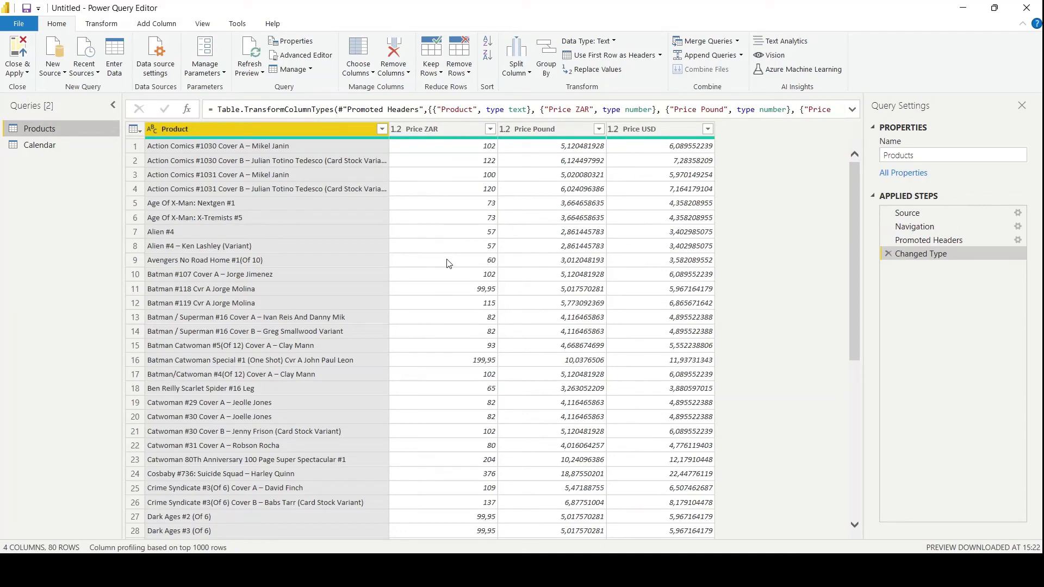
left_click(25, 74)
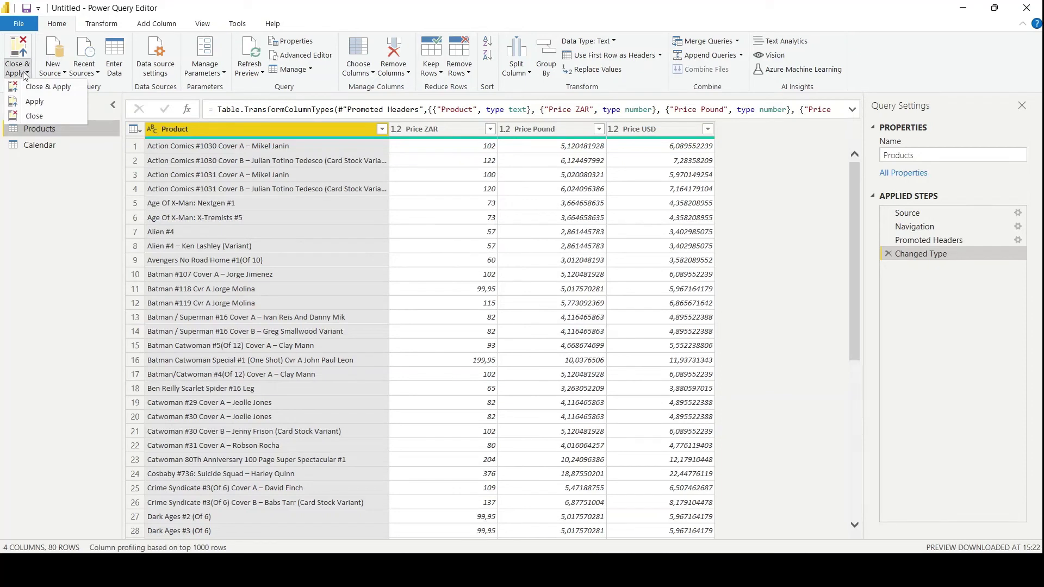
left_click(50, 105)
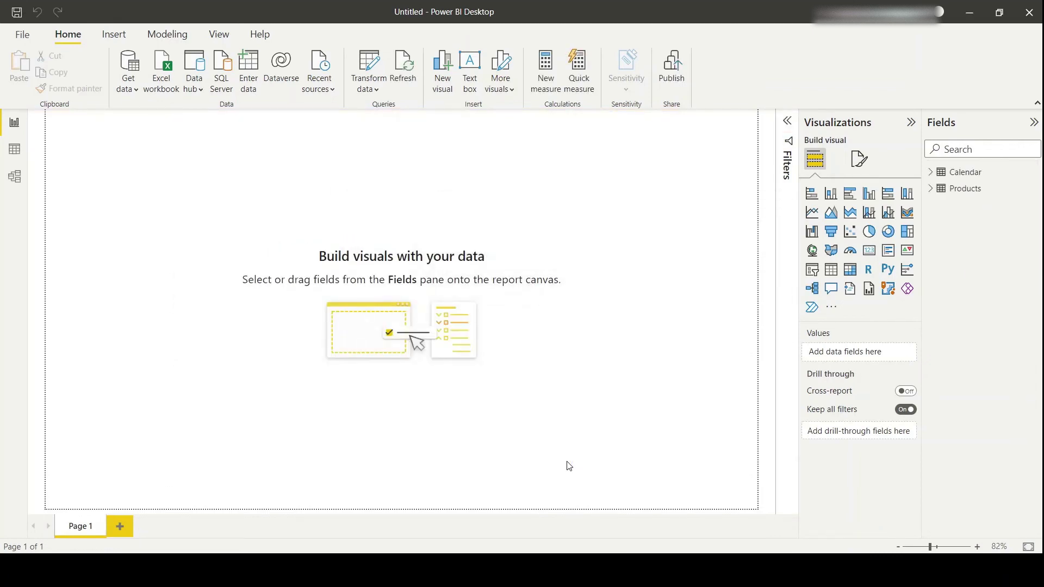
Examine the fields of the loaded Calendar and Products tables, collapsing each table again.
left_click(931, 173)
left_click(932, 175)
left_click(931, 190)
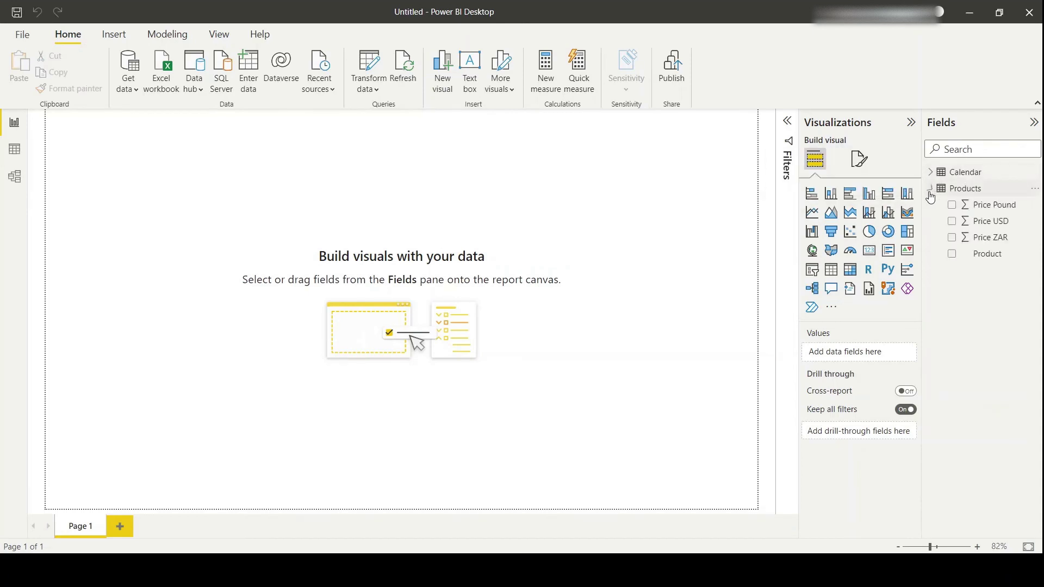
left_click(930, 190)
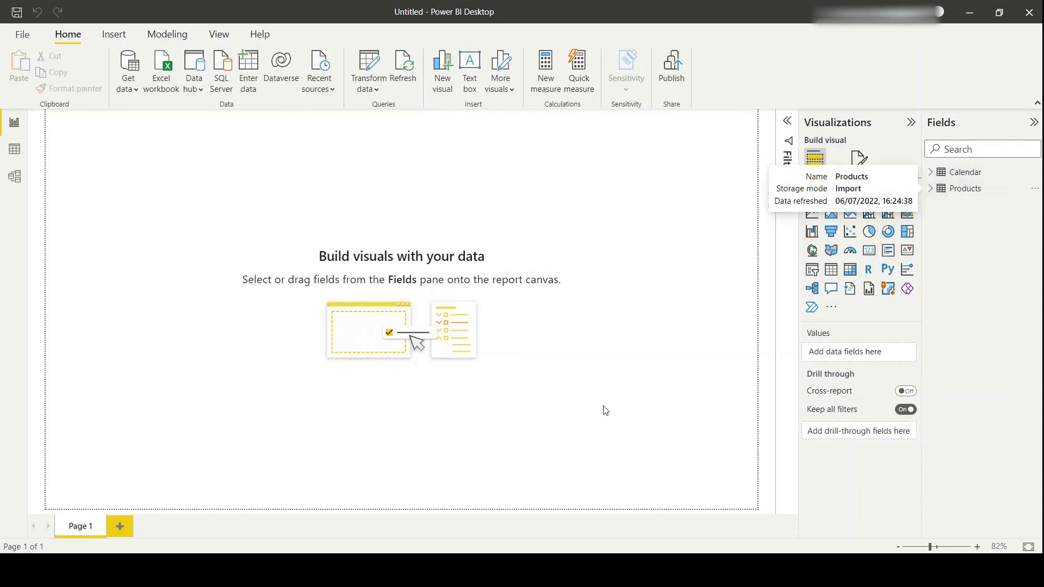